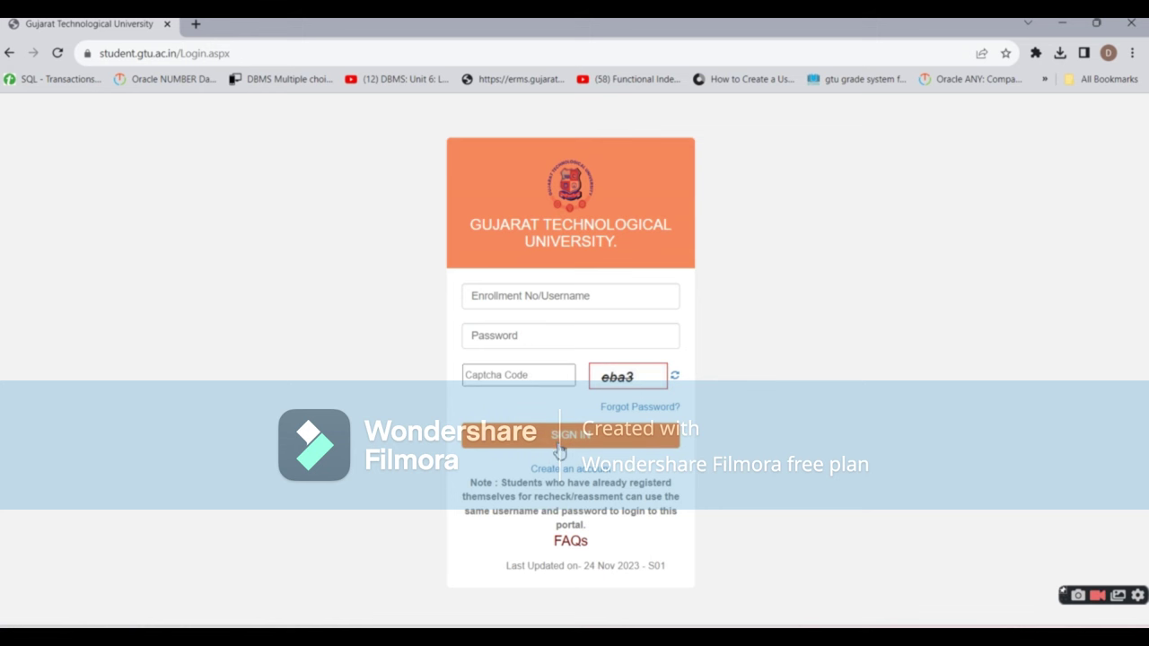
# Start creating a new student account and submit the GTU enrollment number for profile registration
pyautogui.click(564, 470)
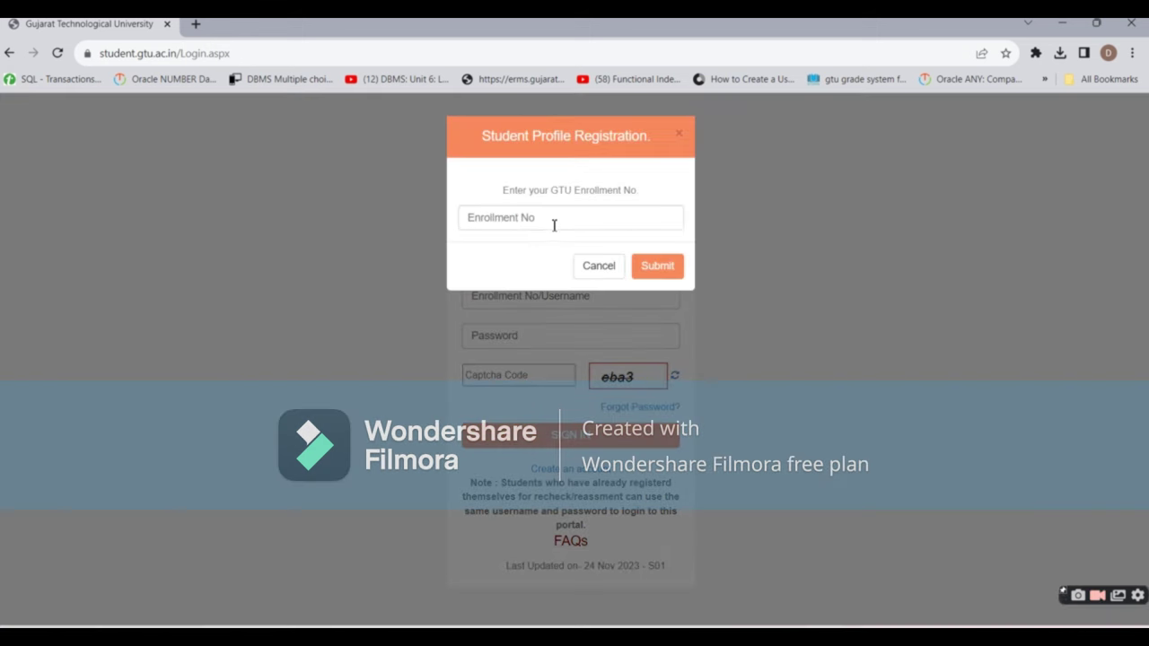
pyautogui.click(555, 219)
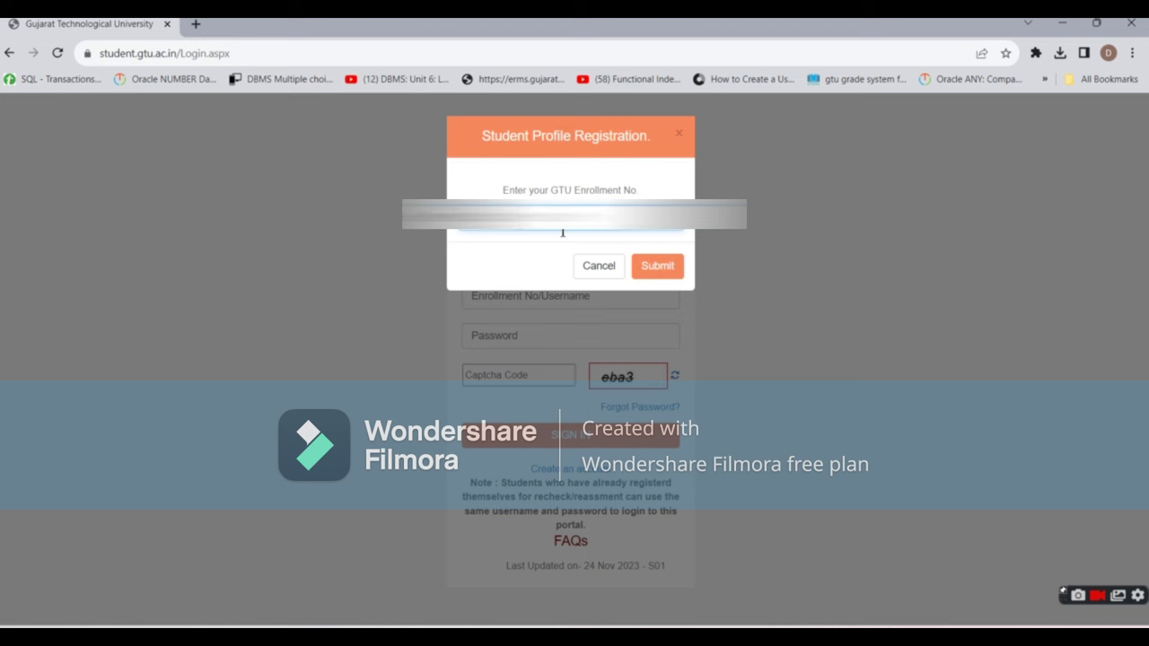
pyautogui.click(666, 271)
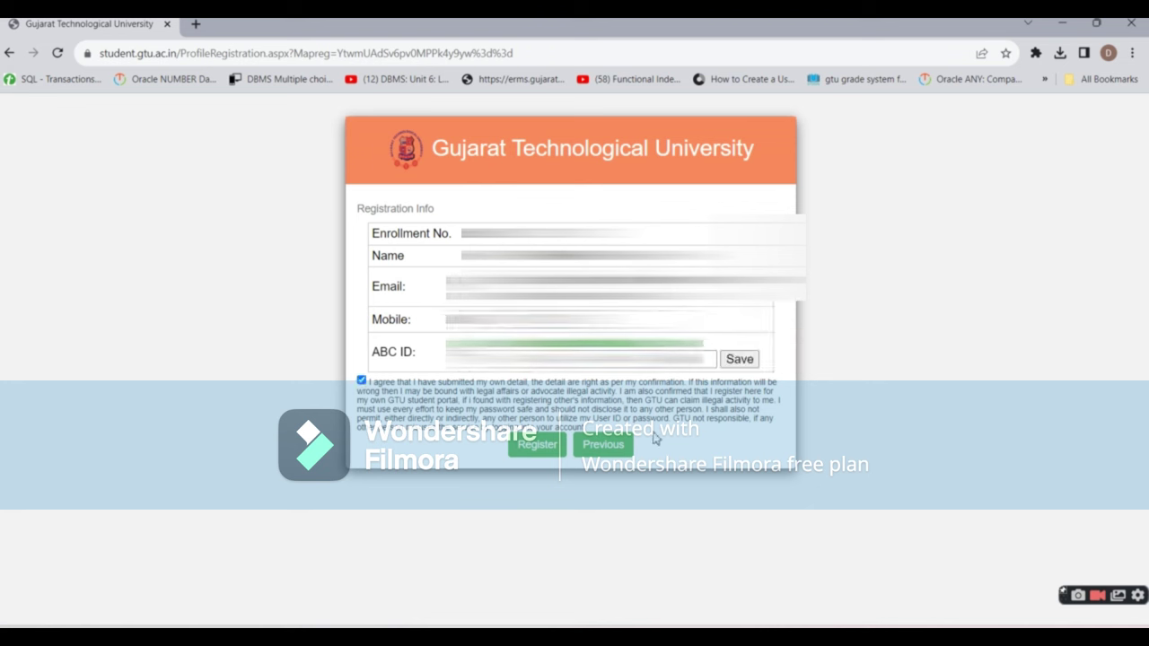
# Save the ABC ID in the registration info and register the student profile
pyautogui.click(734, 360)
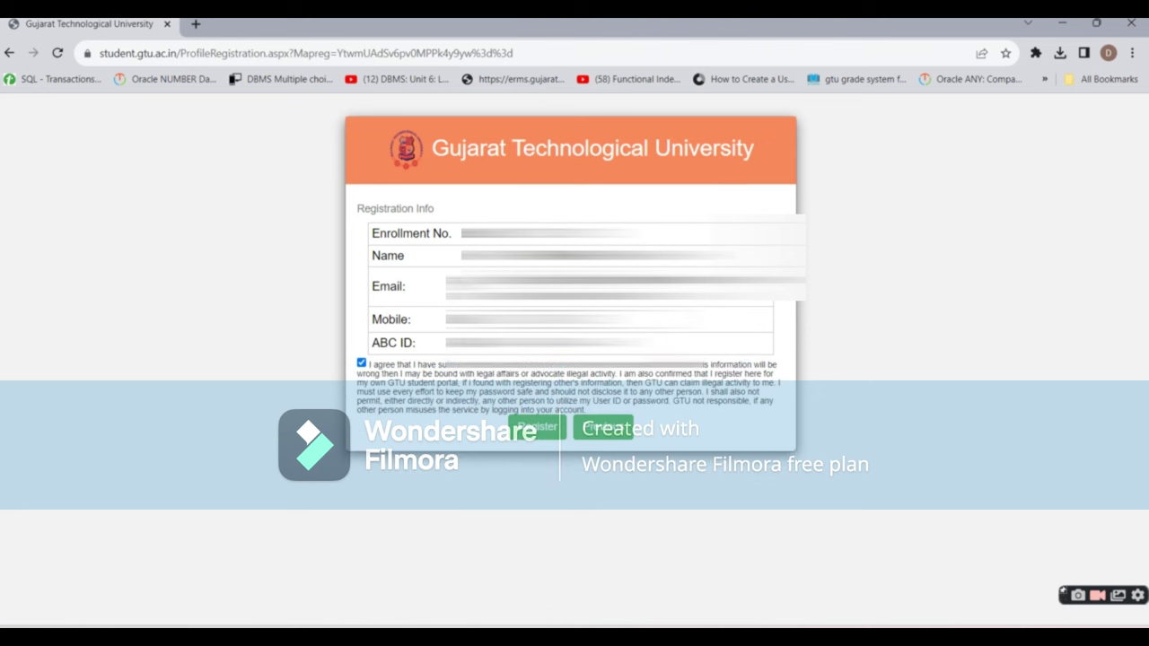
pyautogui.click(539, 429)
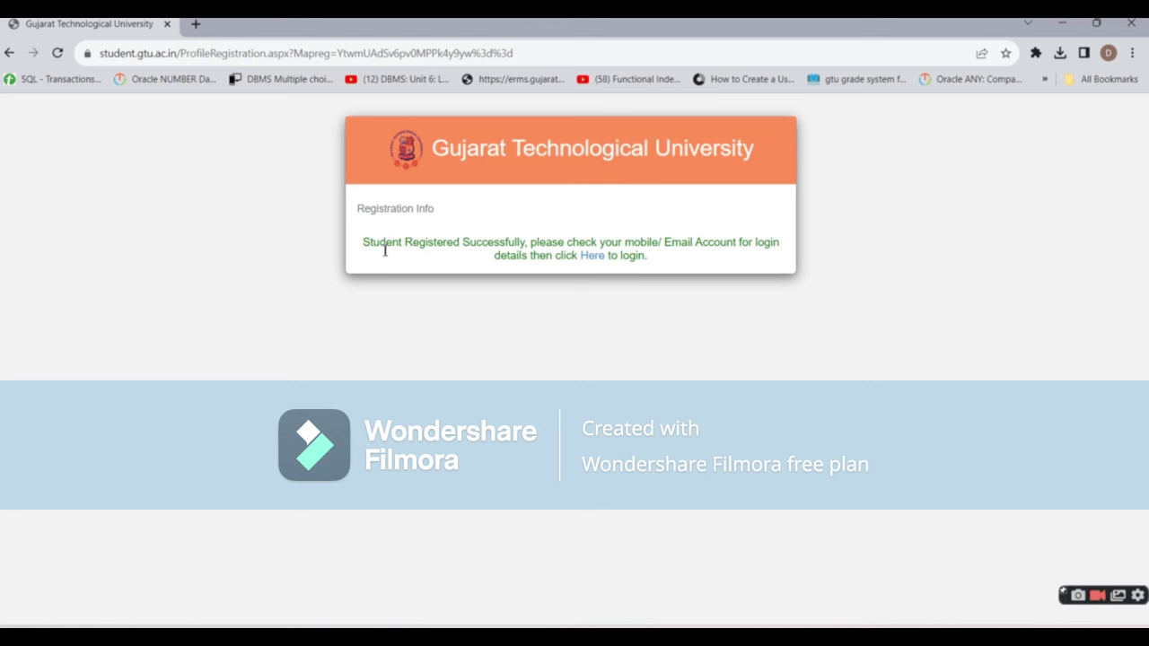
pyautogui.moveTo(386, 242); pyautogui.dragTo(549, 253)
pyautogui.click(708, 270)
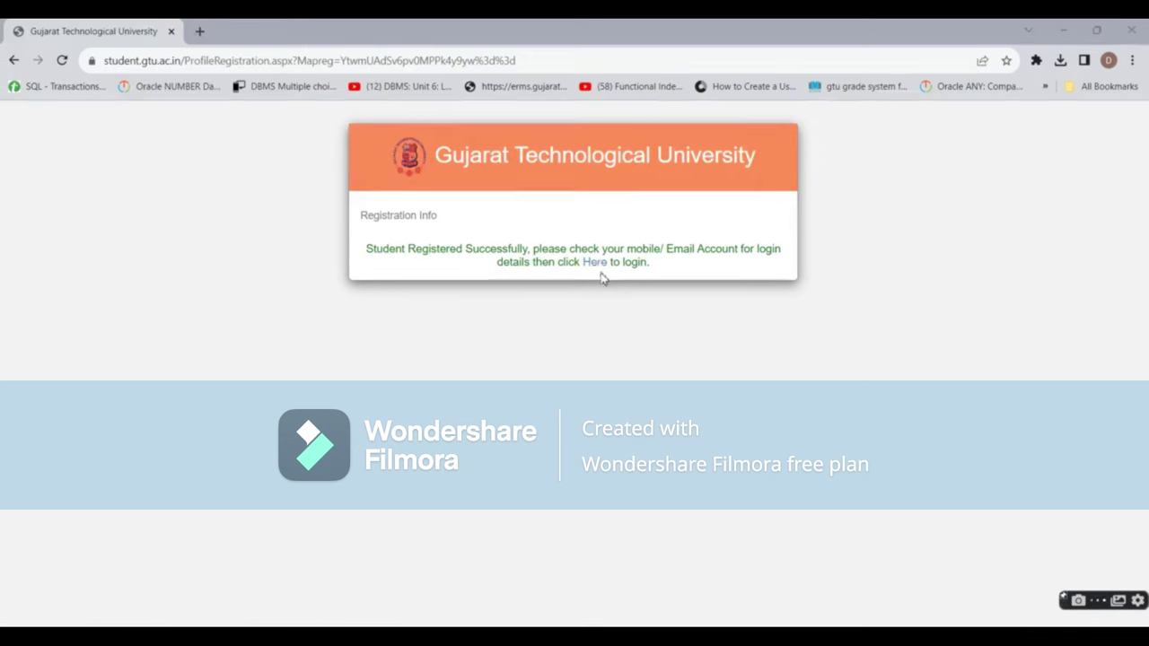
# Go to the login page from the registration confirmation and enter the account password
pyautogui.click(595, 267)
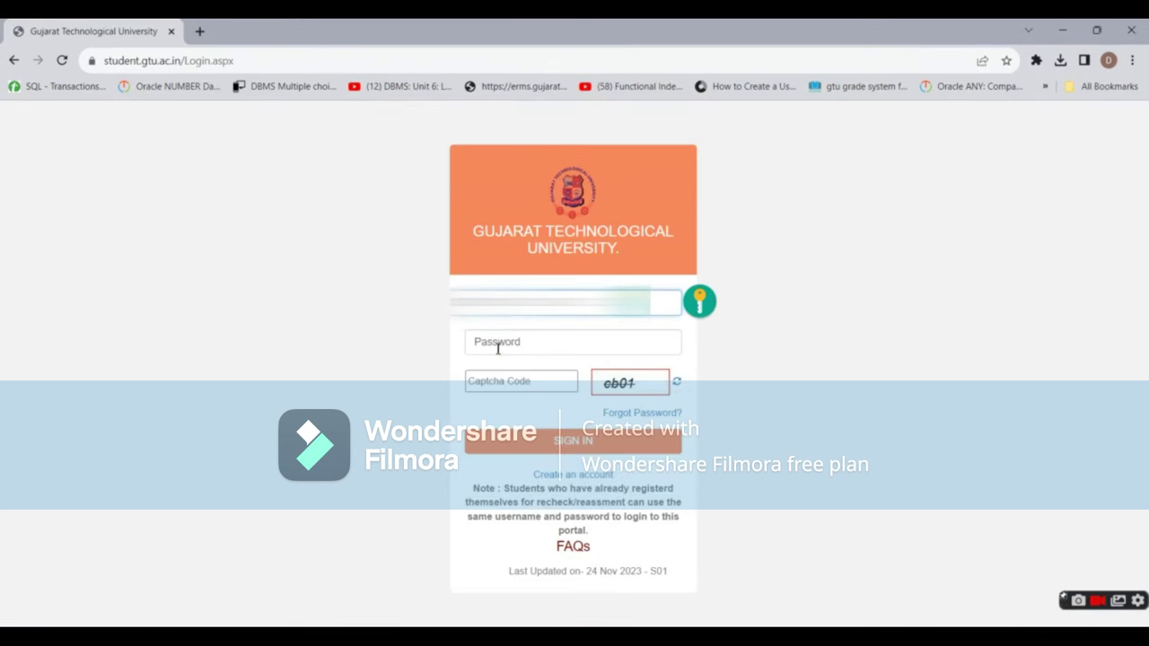
pyautogui.click(498, 348)
pyautogui.write('•••')
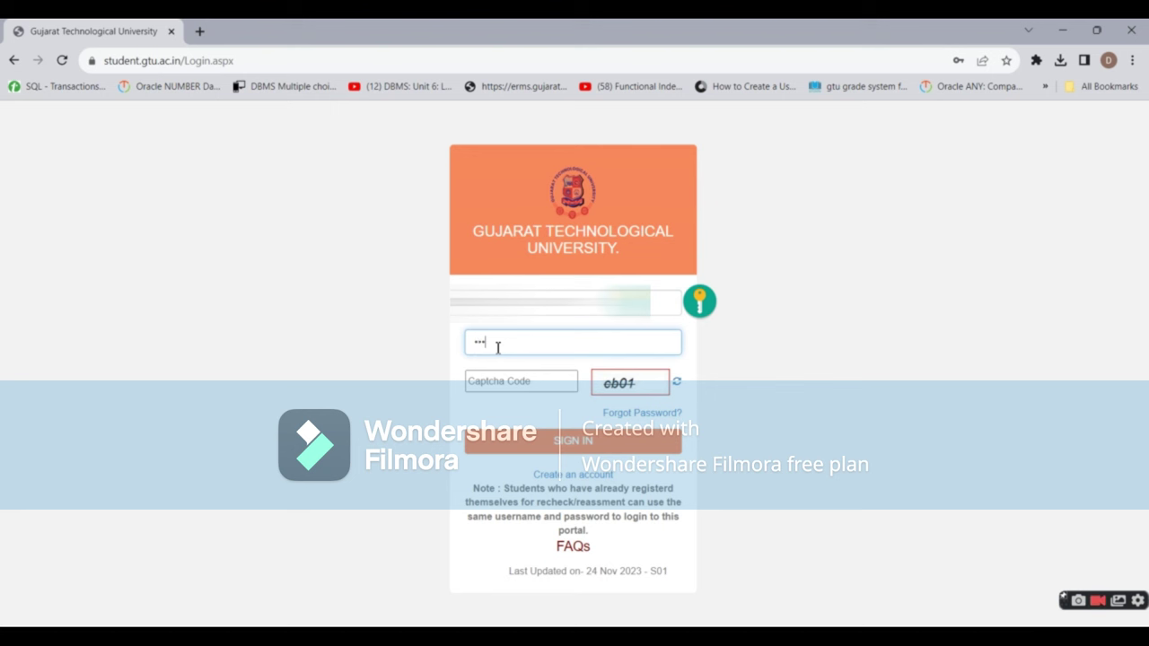
pyautogui.write('••••')
pyautogui.press('BackSpace')
pyautogui.press('BackSpace')
pyautogui.press('BackSpace')
pyautogui.press('BackSpace')
pyautogui.press('BackSpace')
pyautogui.press('BackSpace')
pyautogui.press('BackSpace')
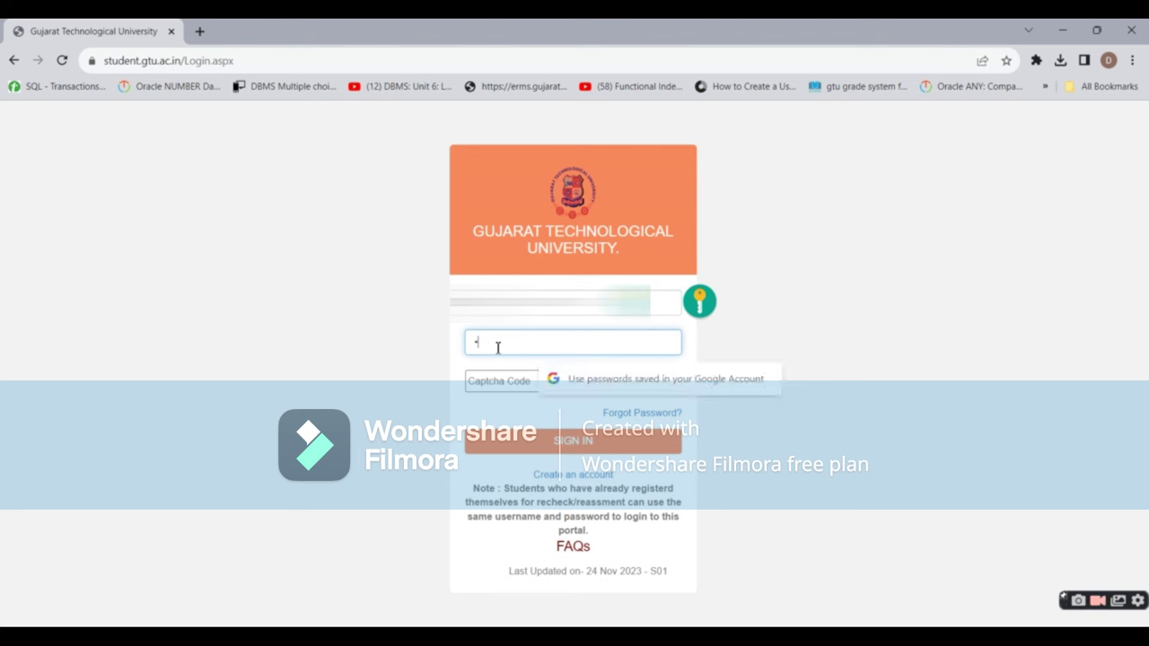
pyautogui.write('••••••')
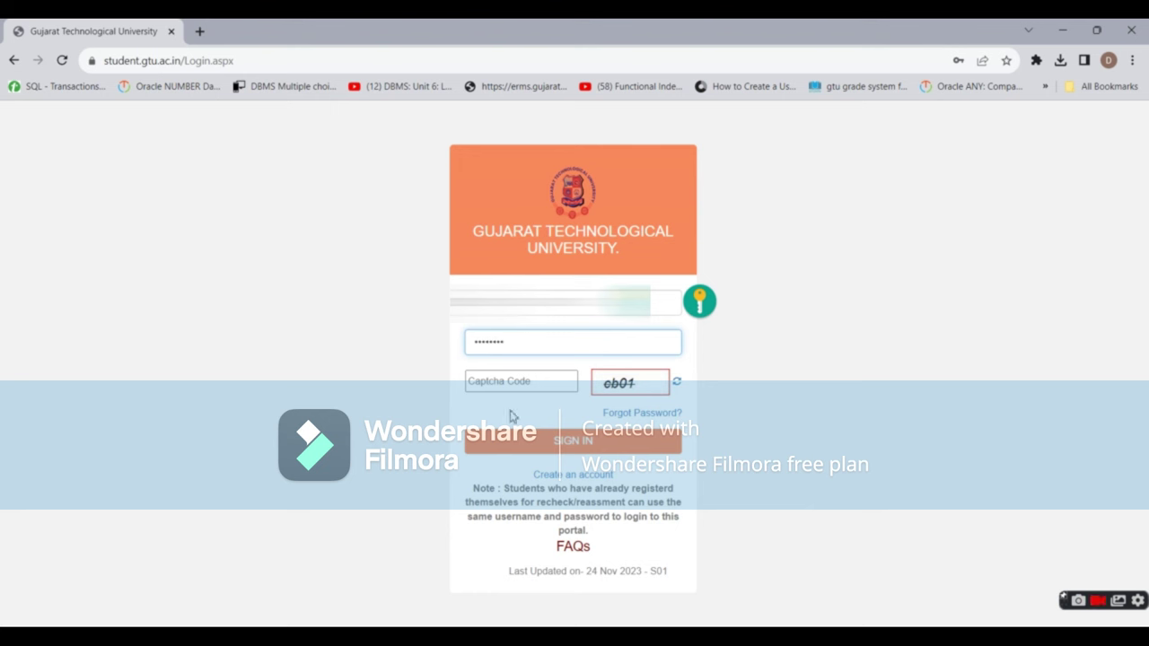
# Fill in the displayed captcha code and sign in to the student portal
pyautogui.click(510, 380)
pyautogui.write('cb01')
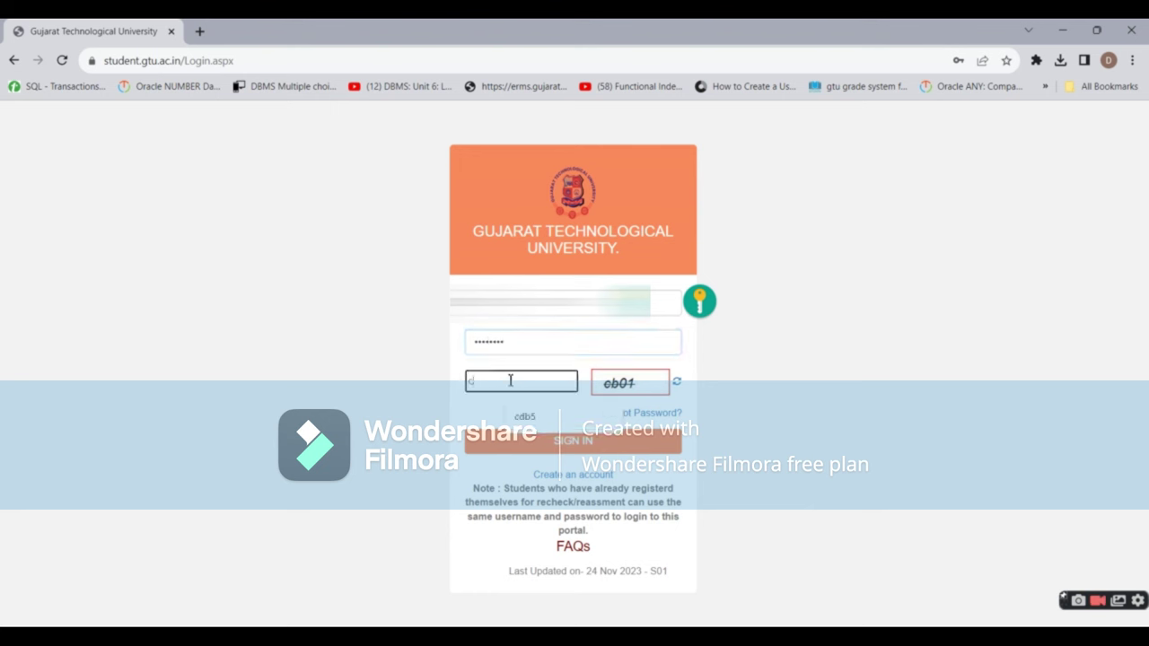
pyautogui.click(551, 446)
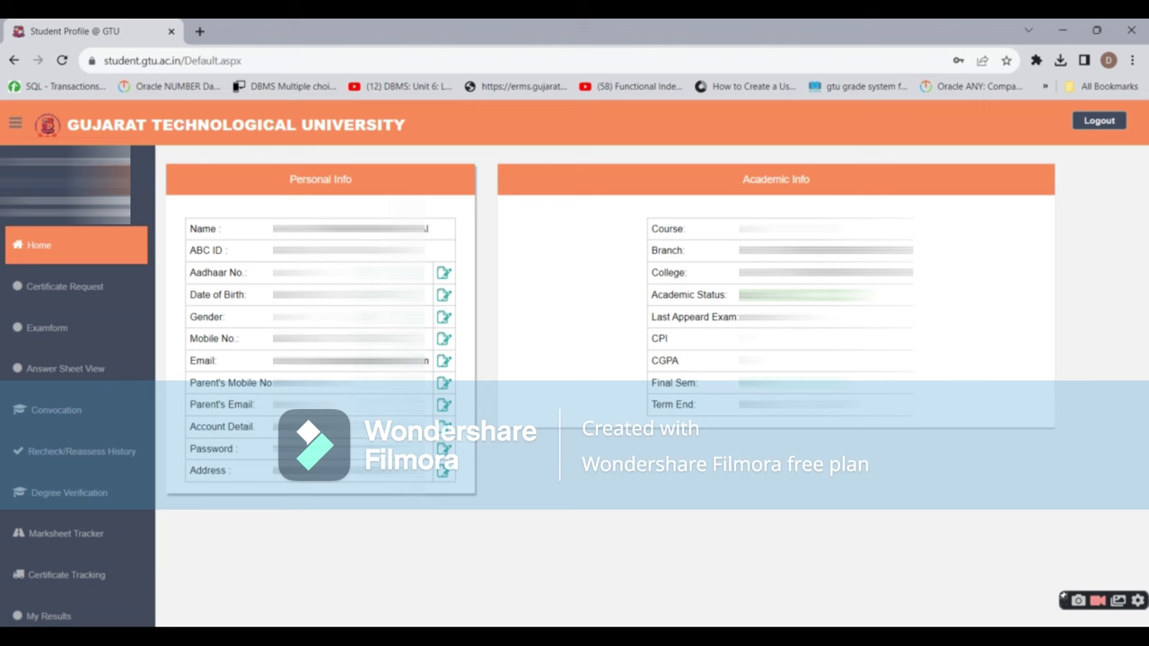
# View the form for updating the registered email ID and return to the home page without submitting it
pyautogui.click(444, 362)
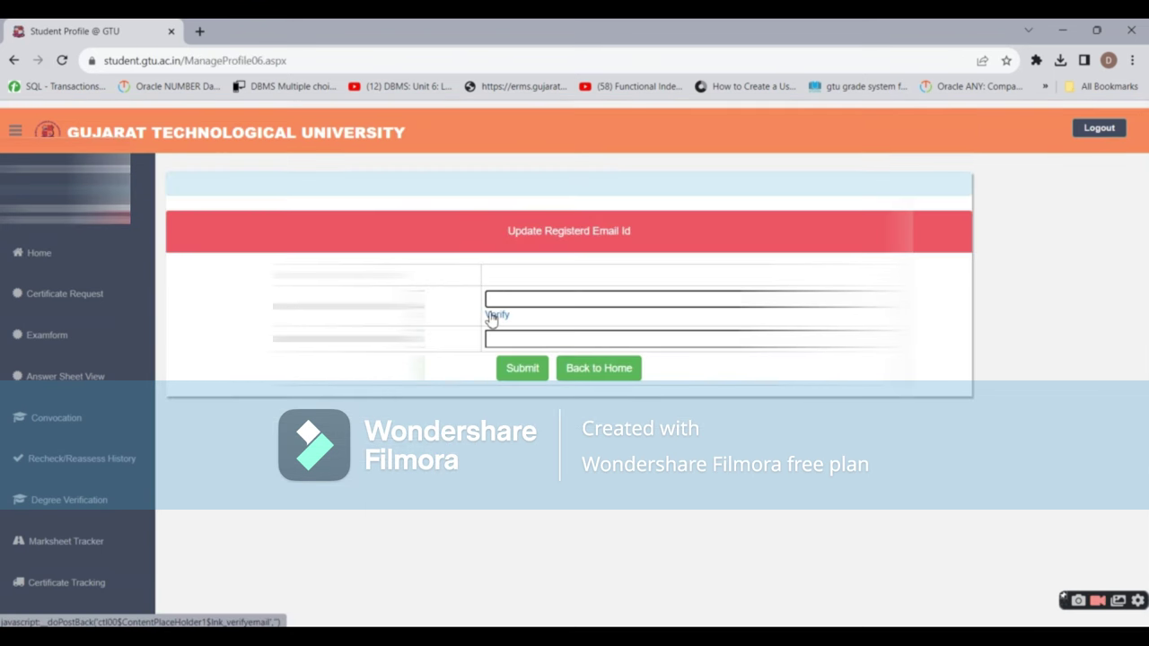
pyautogui.click(506, 338)
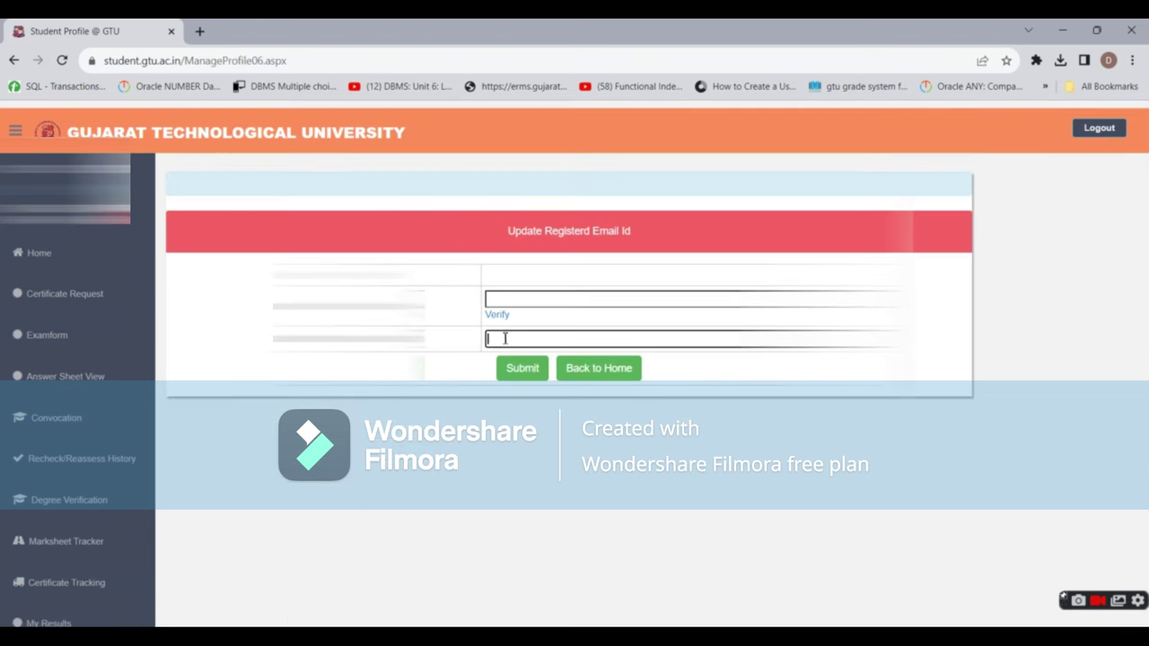
pyautogui.click(587, 374)
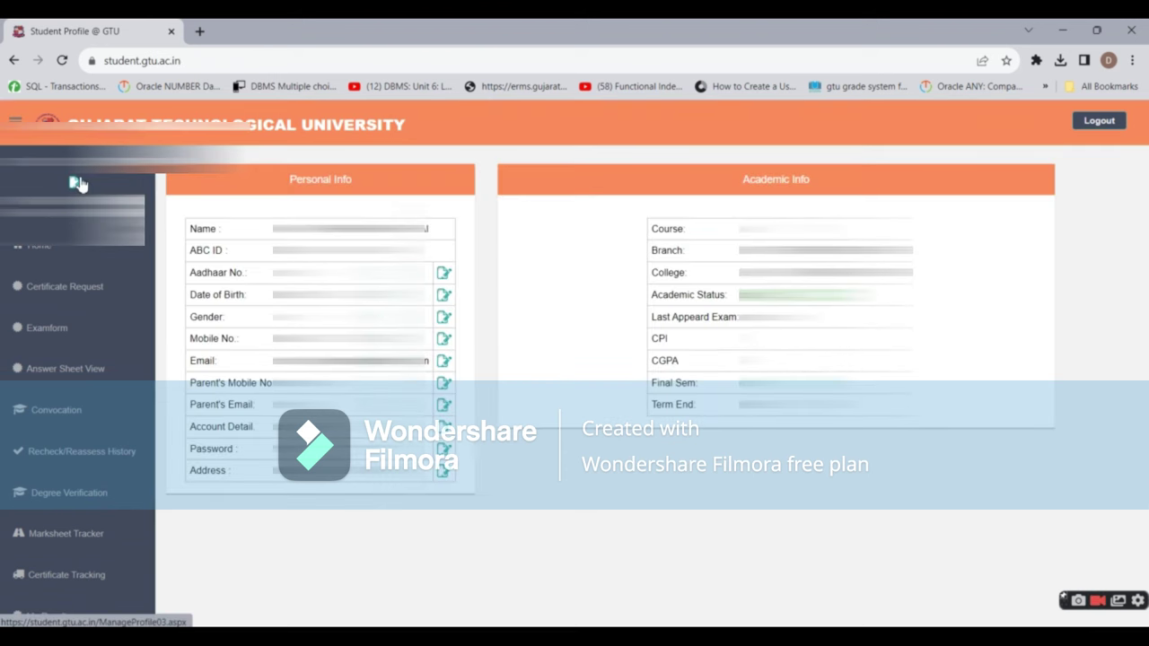
# Open the student photo update page and review the passport photograph requirements for format, size, lighting and background
pyautogui.click(79, 184)
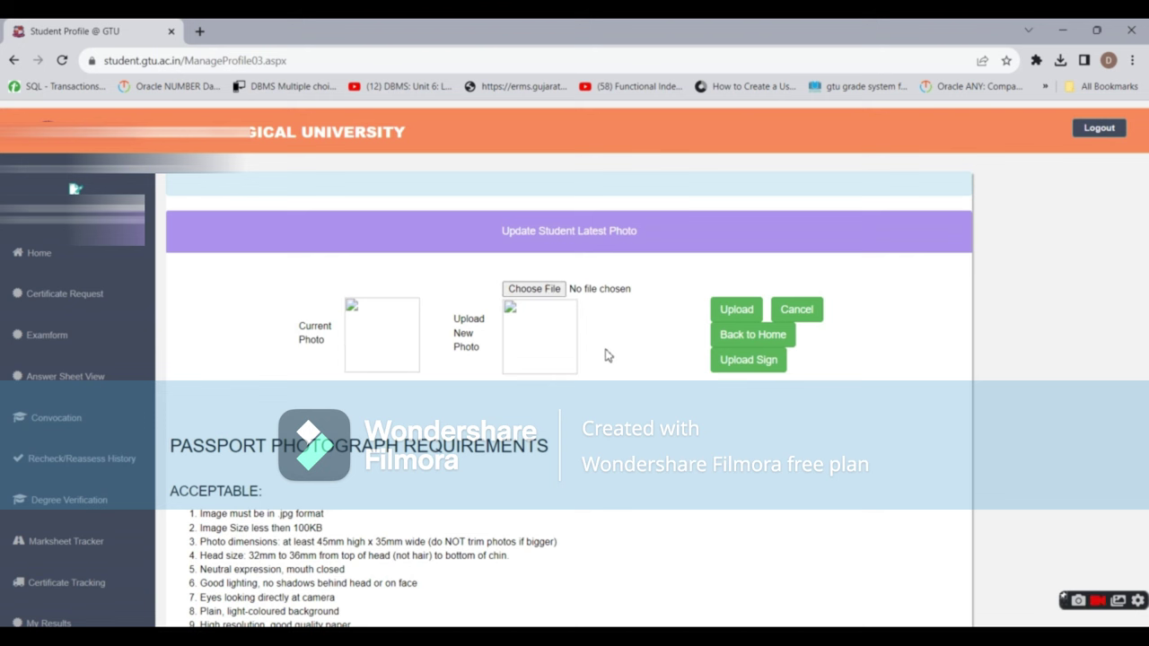
pyautogui.click(554, 297)
pyautogui.scroll(-2, 541, 375)
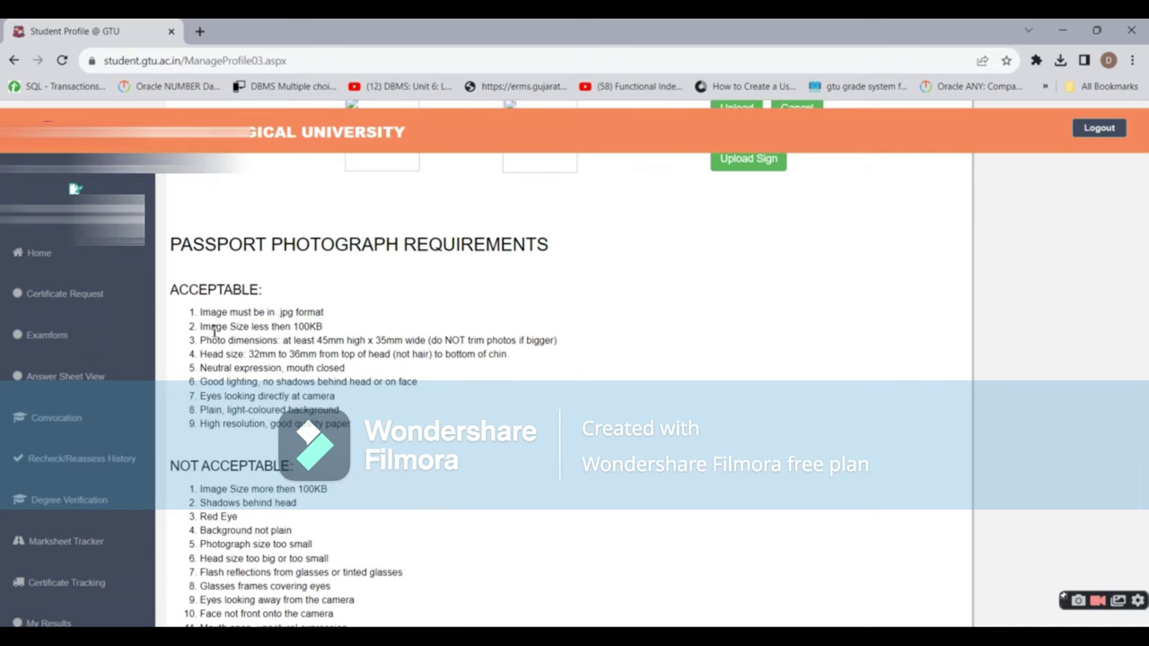
pyautogui.moveTo(200, 328); pyautogui.dragTo(334, 334)
pyautogui.moveTo(268, 312); pyautogui.dragTo(299, 314)
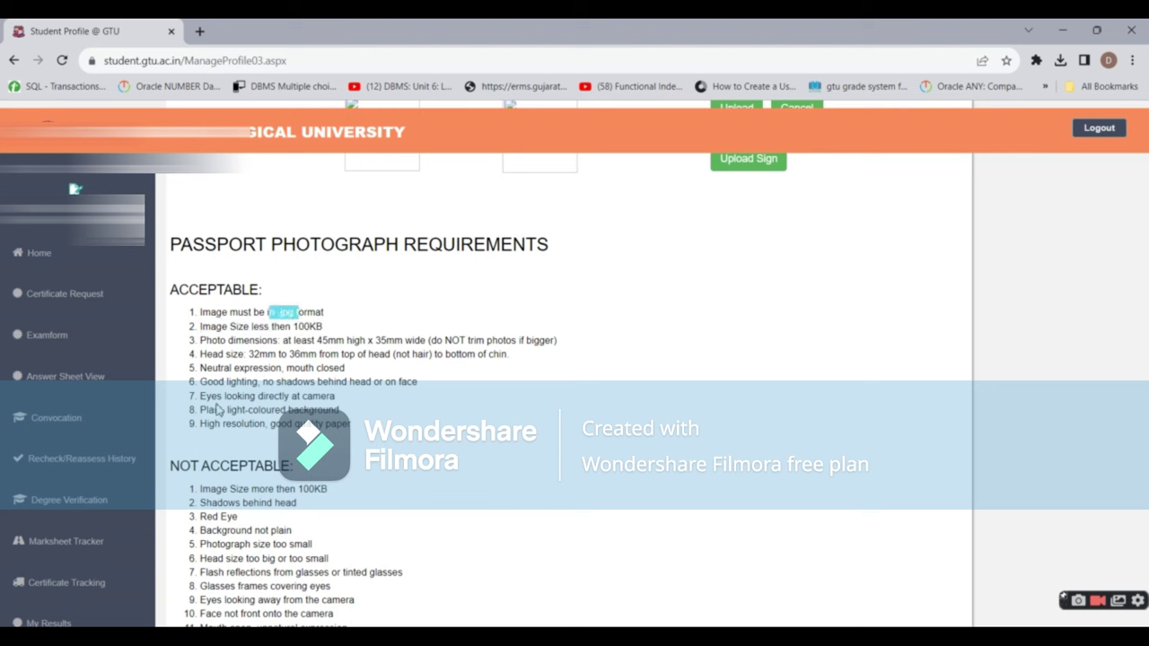
pyautogui.moveTo(199, 382); pyautogui.dragTo(428, 389)
pyautogui.click(305, 395)
pyautogui.scroll(-1, 236, 405)
pyautogui.moveTo(203, 422); pyautogui.dragTo(339, 422)
pyautogui.click(352, 471)
pyautogui.scroll(3, 398, 400)
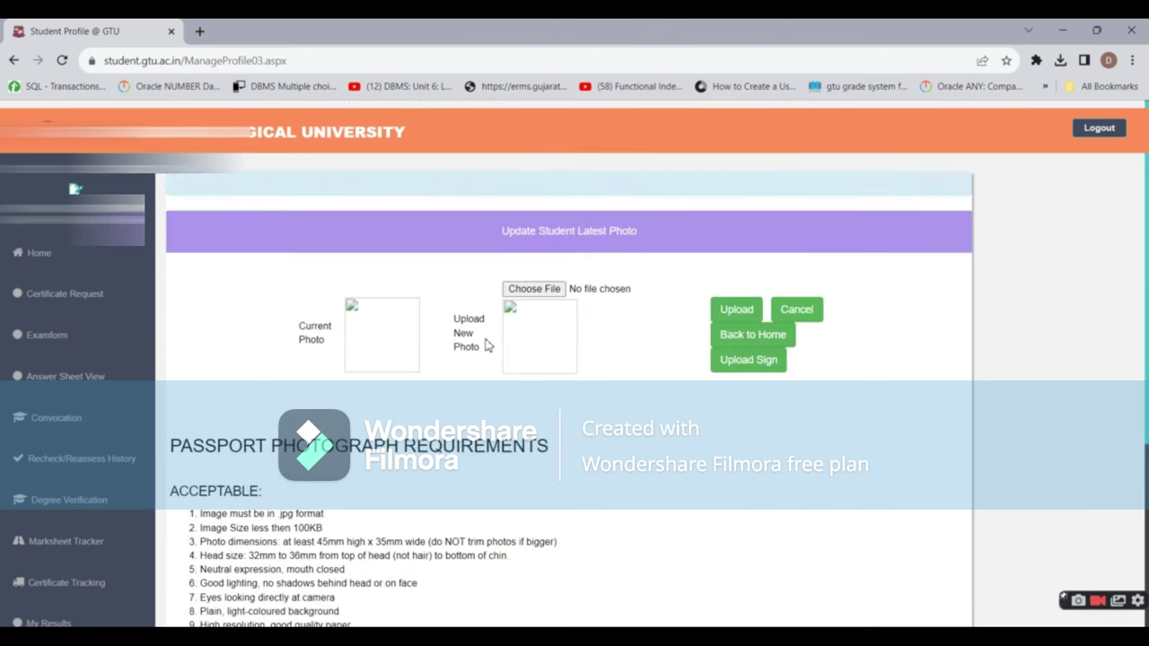
# Choose a new student photo file, upload it and acknowledge the resulting message
pyautogui.click(554, 294)
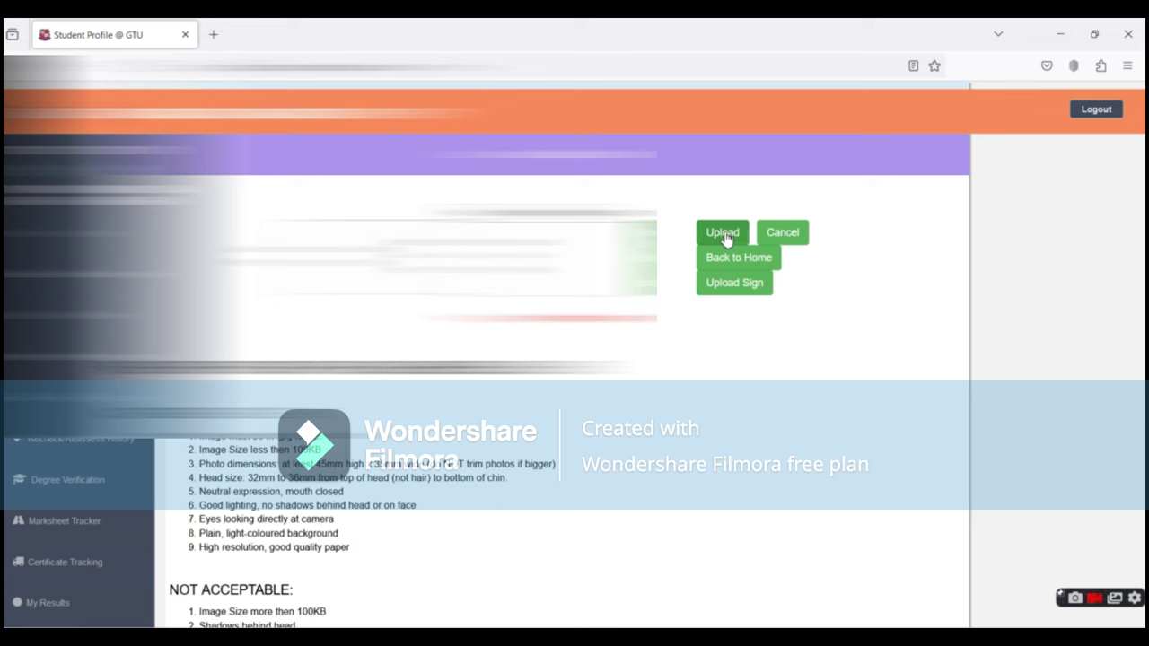
pyautogui.click(723, 232)
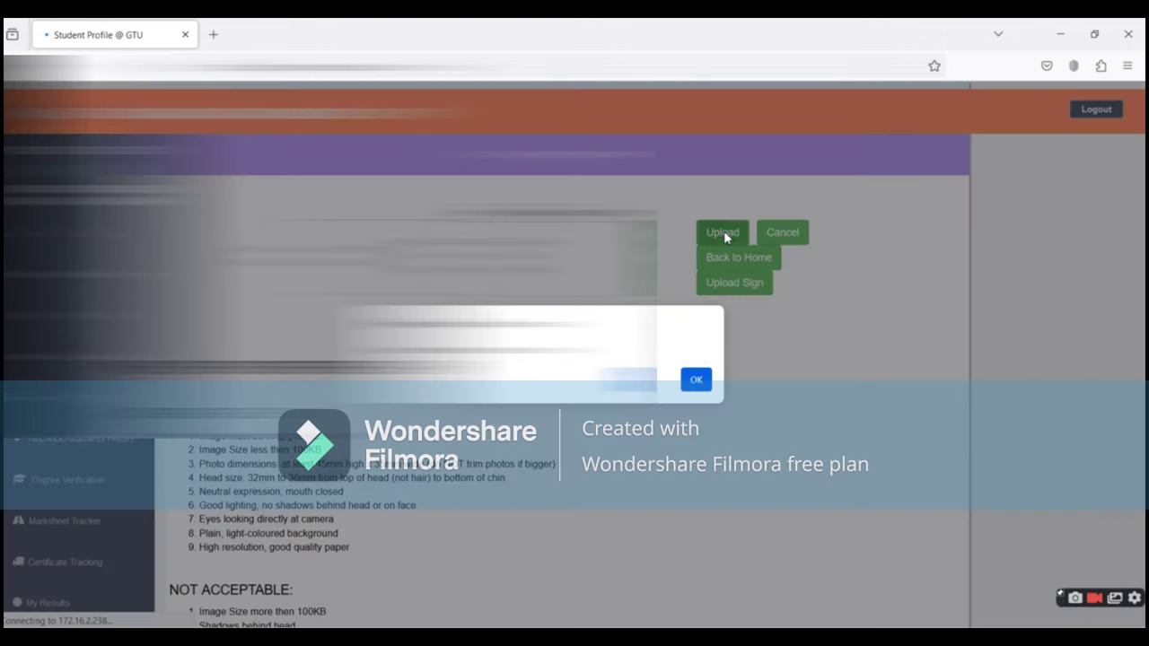
pyautogui.click(700, 382)
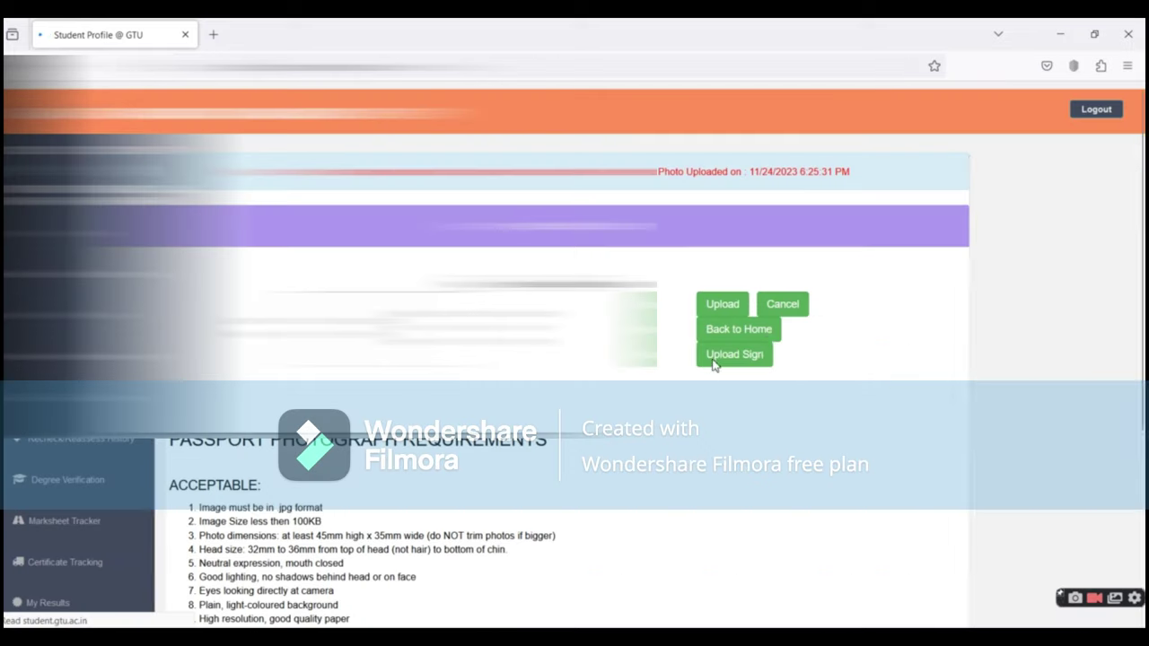
# Upload the signature image on the signature upload page and return to the profile home page
pyautogui.click(760, 362)
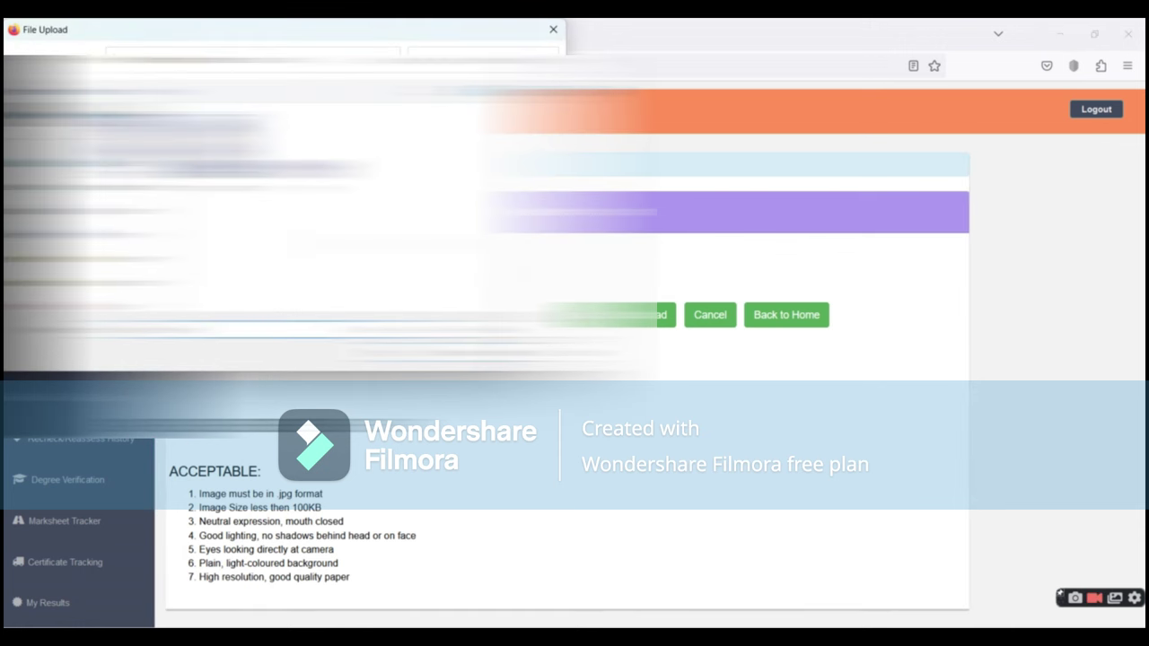
pyautogui.press('Escape')
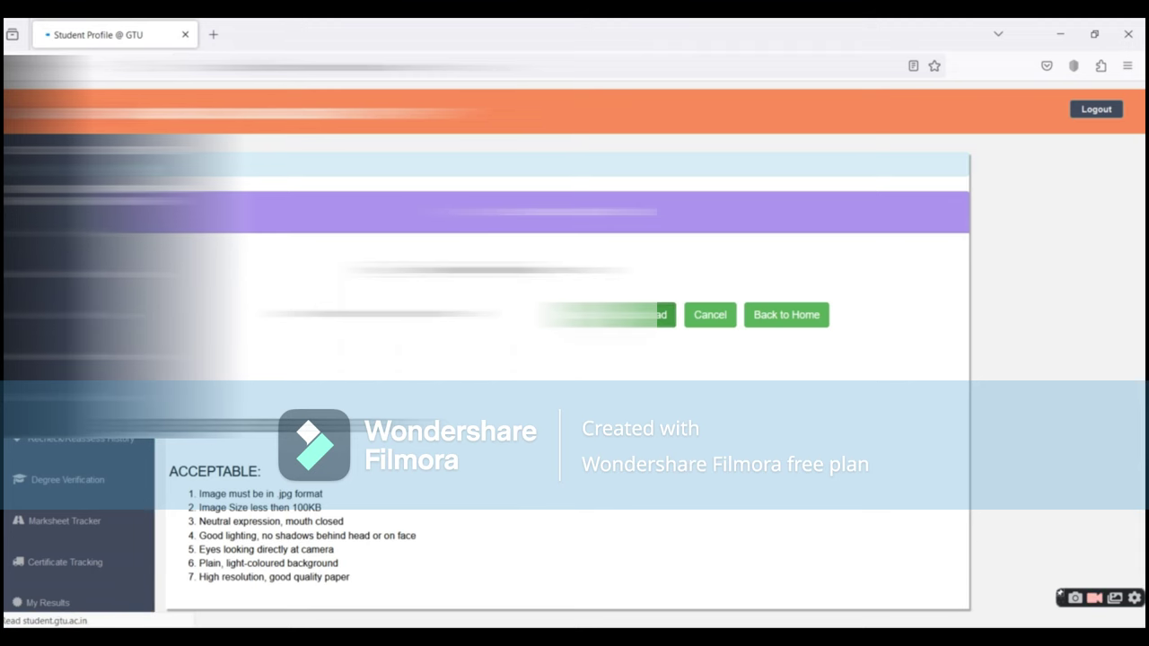
pyautogui.click(779, 319)
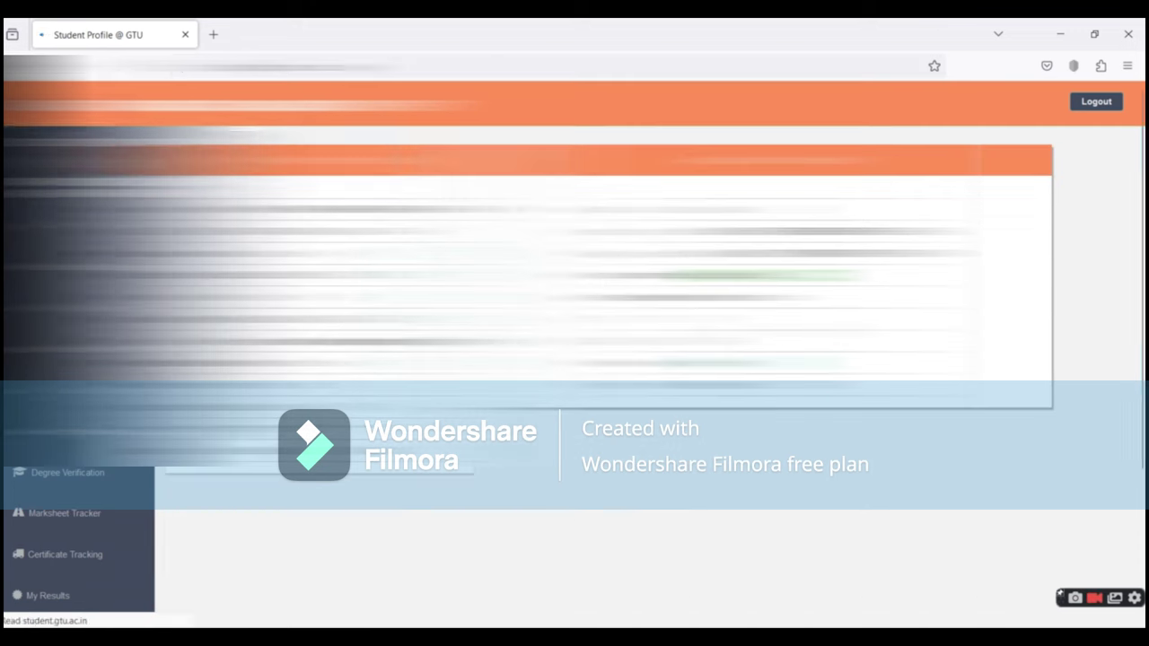